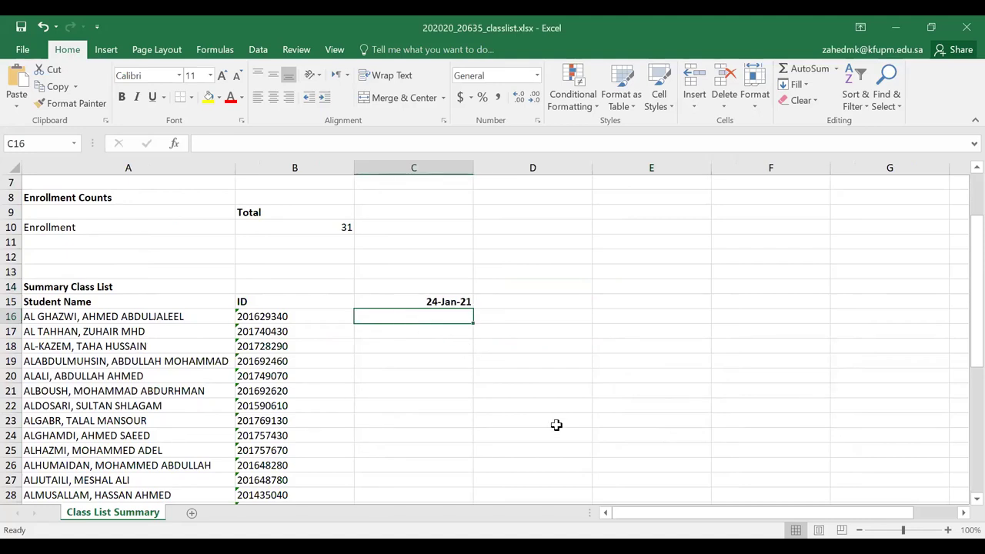
Enter "p" in cells C16 to C18 of the 24-Jan-21 column for the first three students.
type("p")
key("Return")
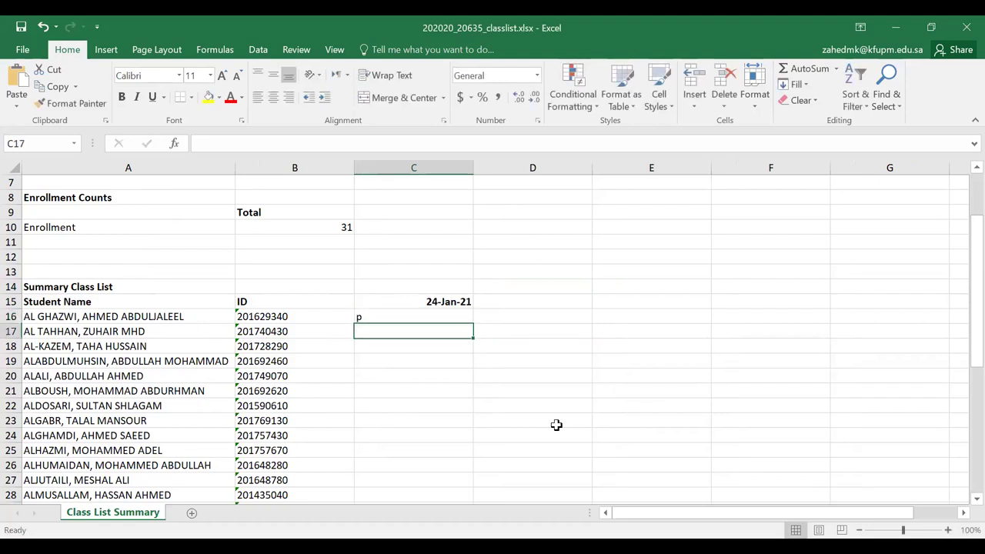
type("p")
key("Return")
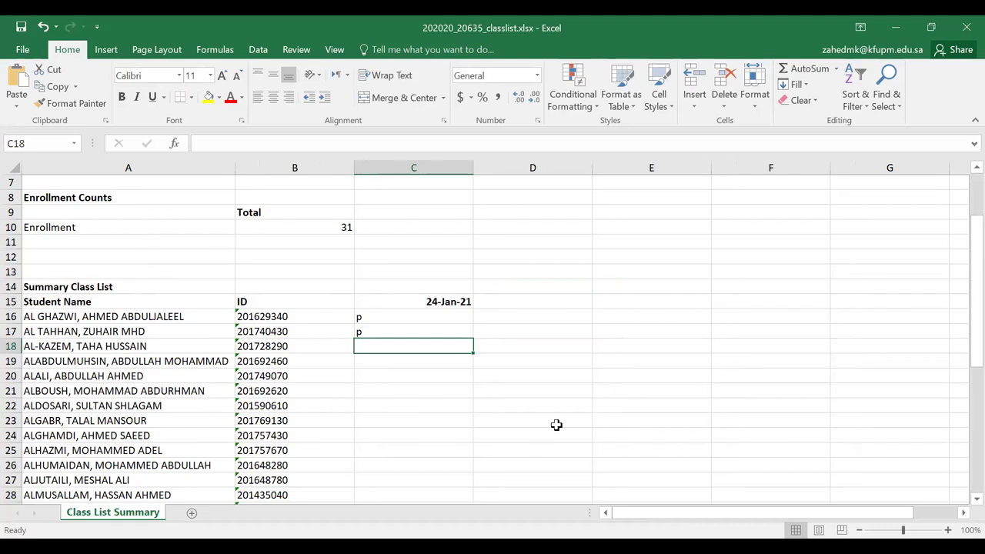
type("p")
key("Return")
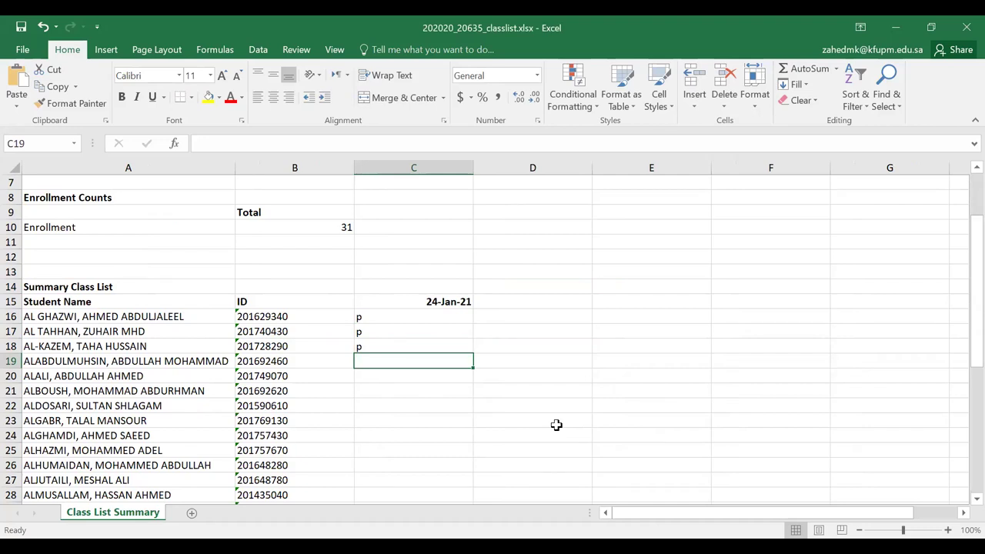
Leave C19 blank and enter "p" in cells C20 and C21 of the 24-Jan-21 column.
key("Return")
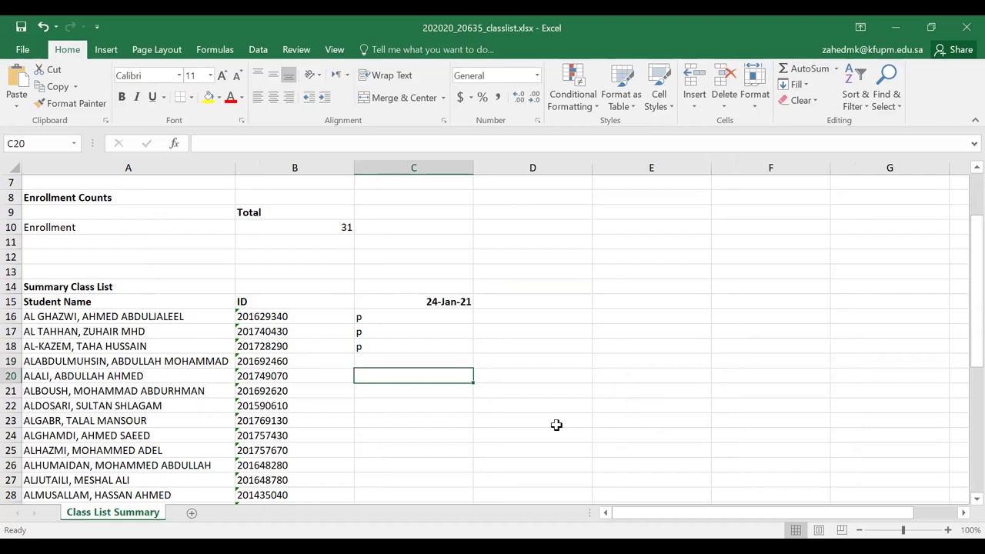
type("p")
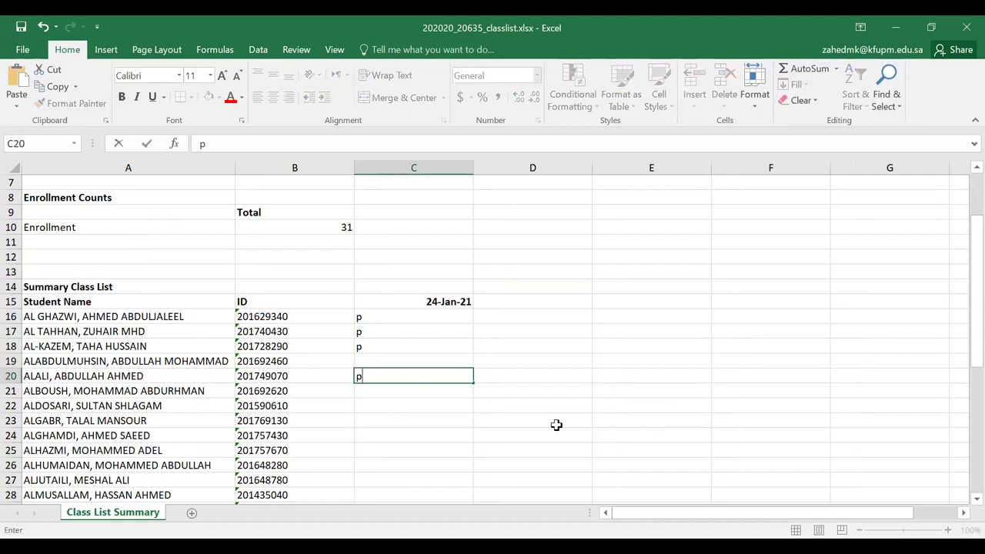
key("Return")
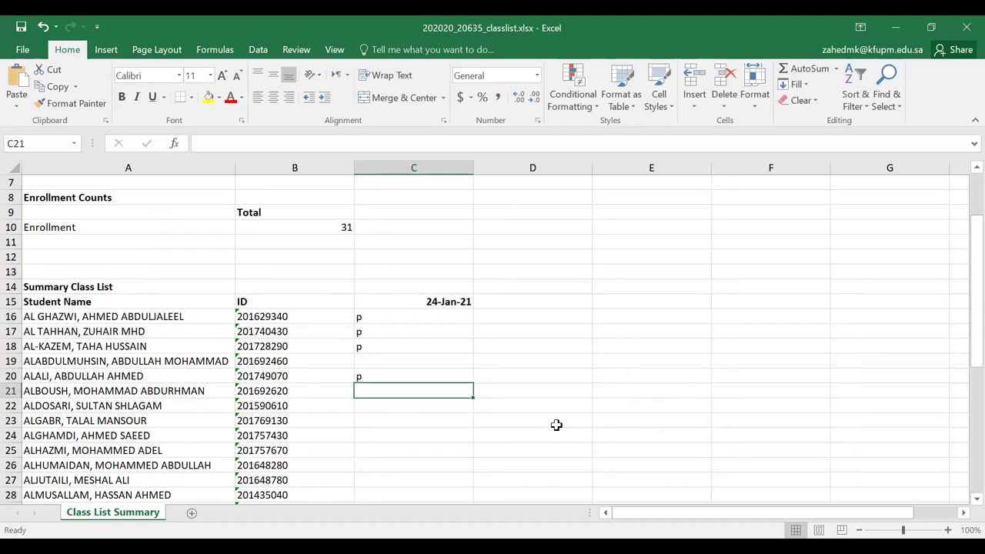
type("p")
key("Return")
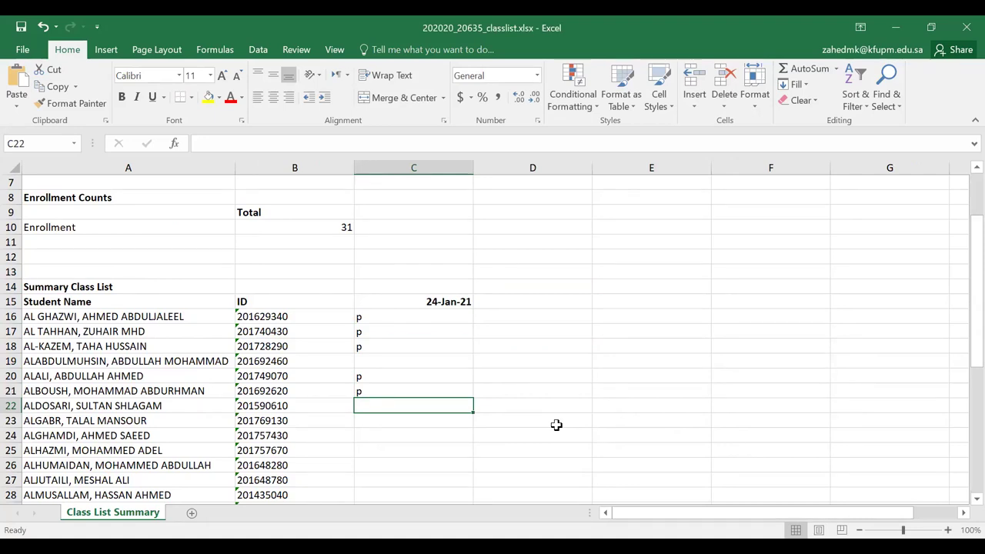
Leave C22 blank and enter "p" in each cell from C23 to C28 of the attendance column.
key("Return")
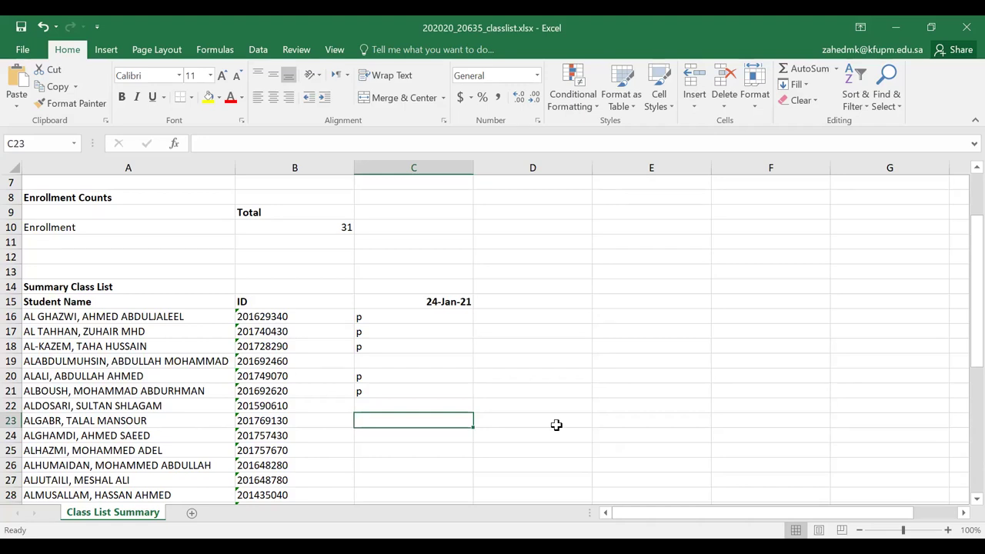
type("p")
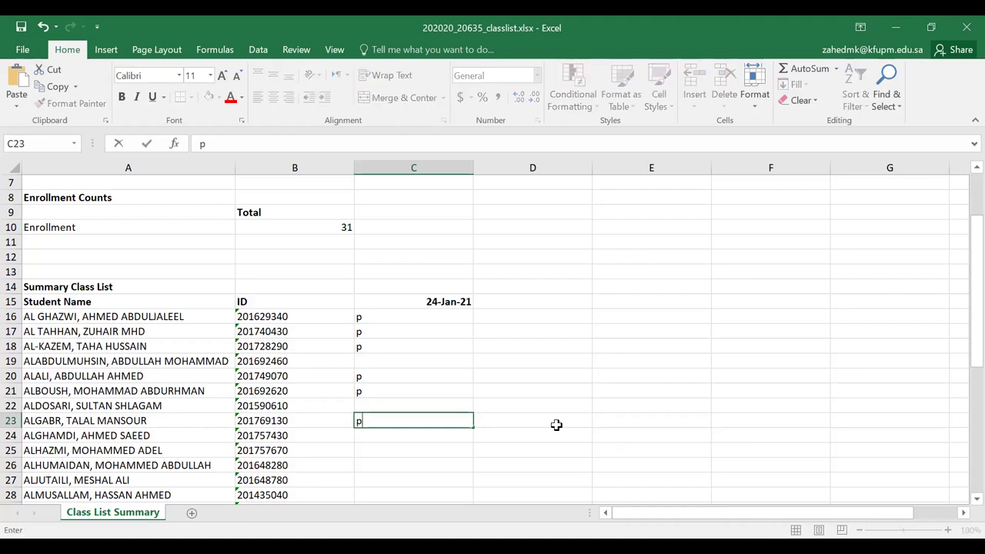
key("Return")
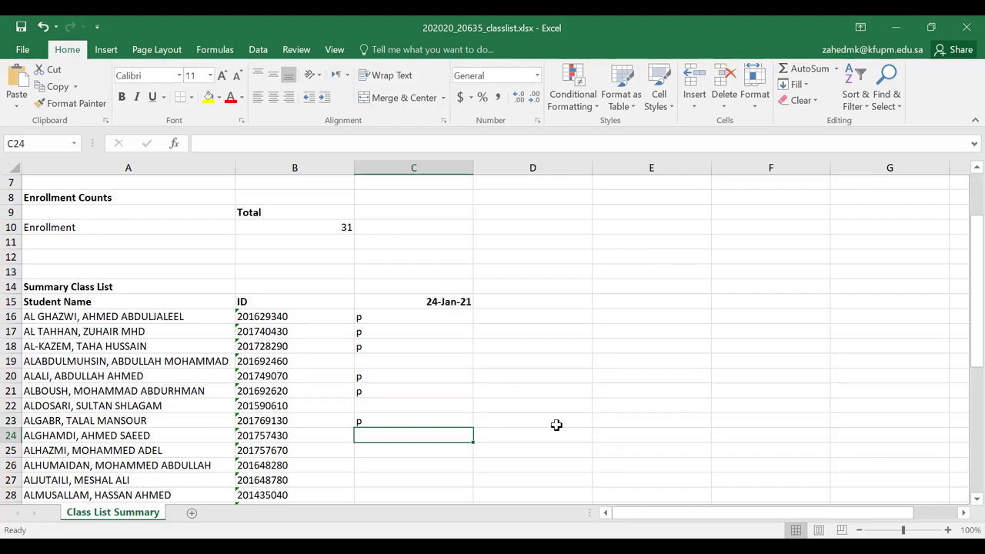
type("p")
key("Return")
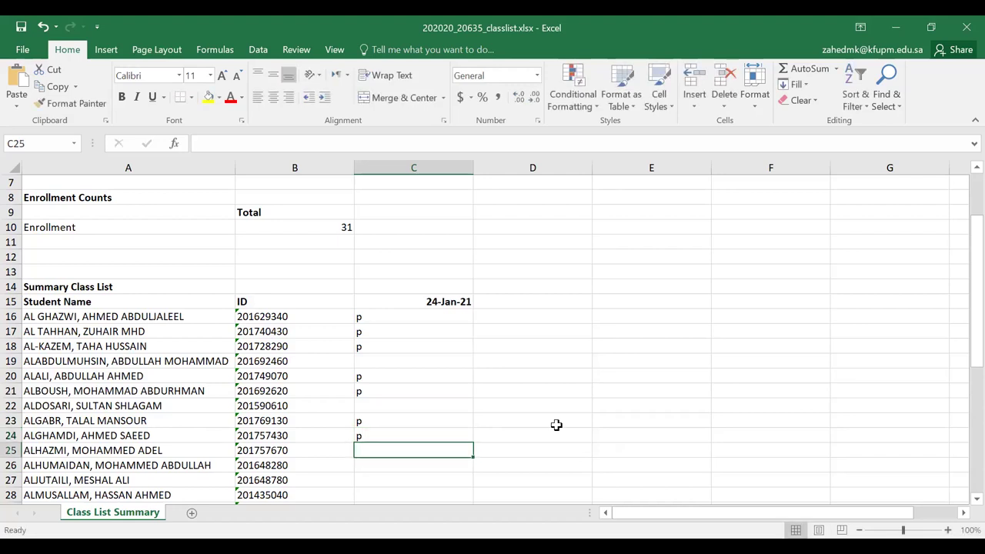
type("p")
key("Return")
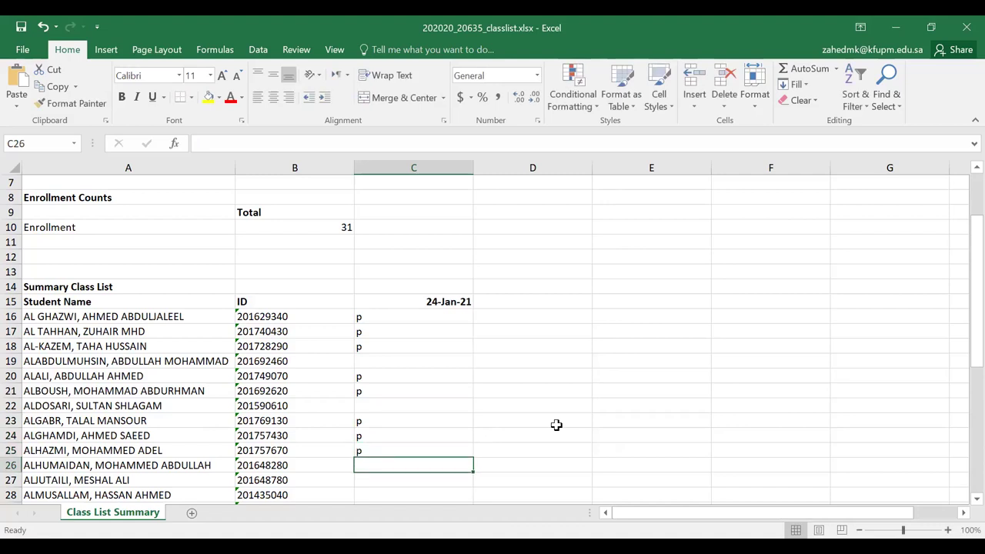
type("p")
key("Return")
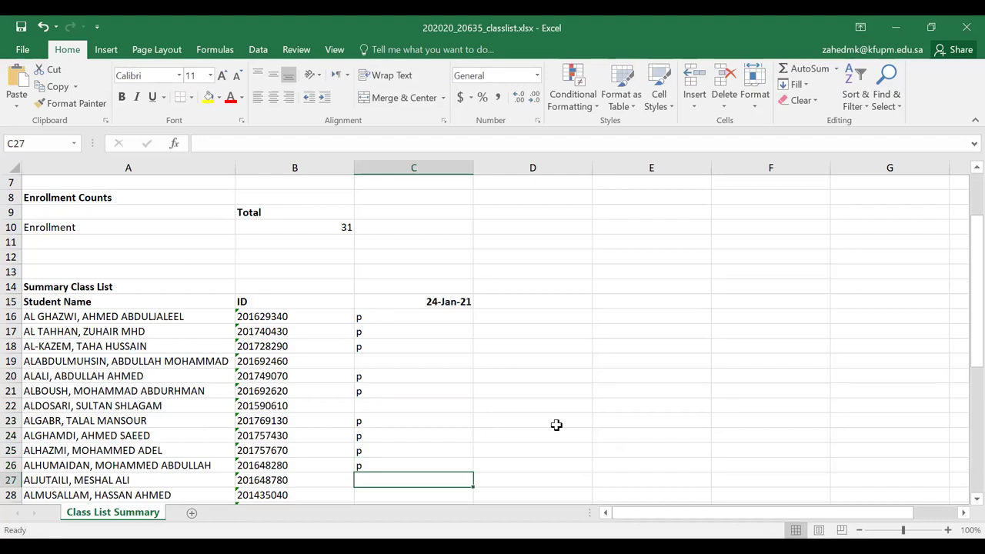
type("p")
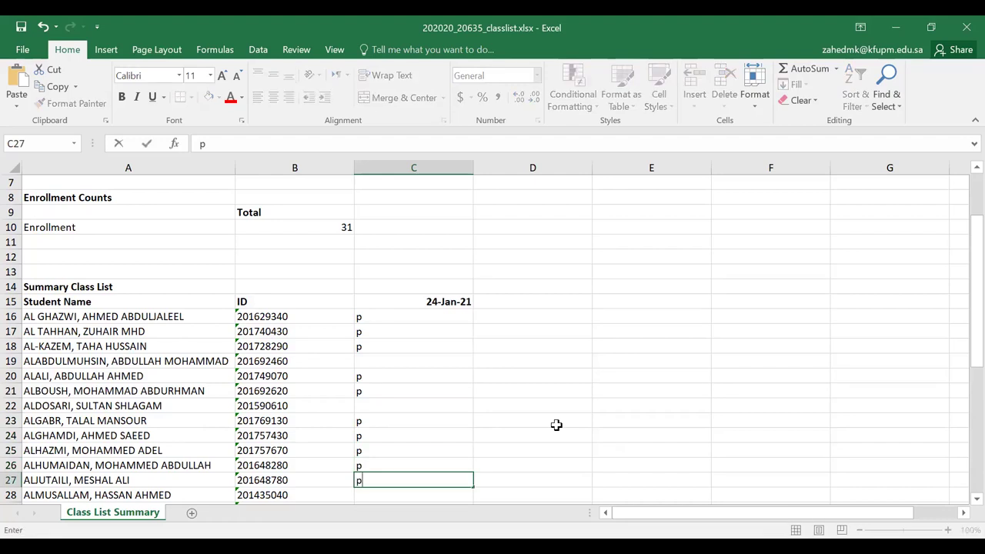
key("Return")
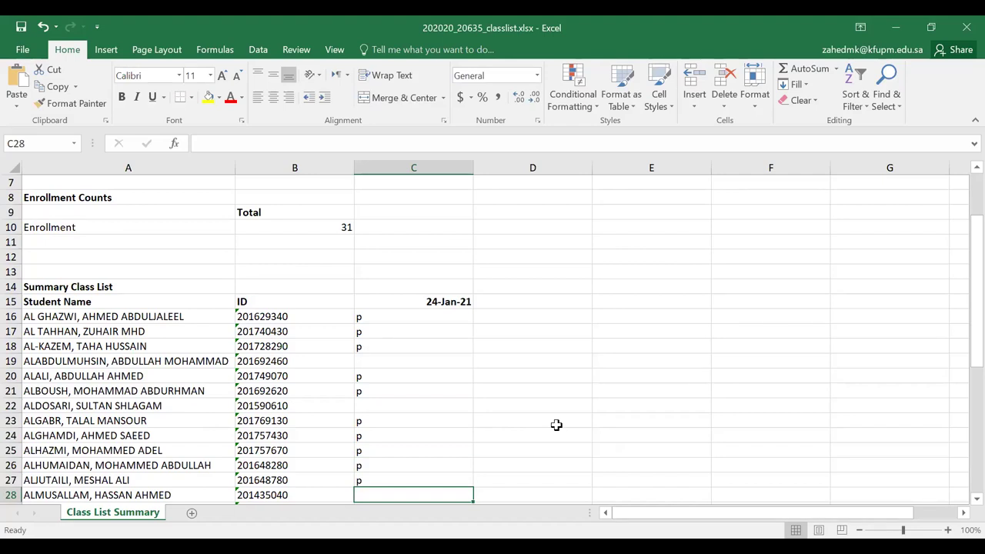
type("p")
key("Return")
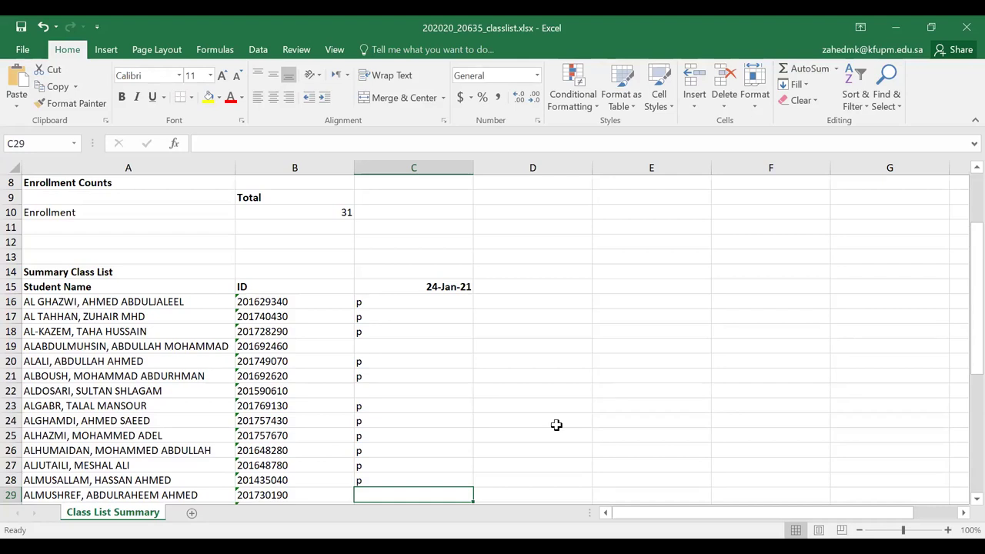
Leave C29 blank and enter "p" in each cell from C30 to C36 of the attendance column.
key("Return")
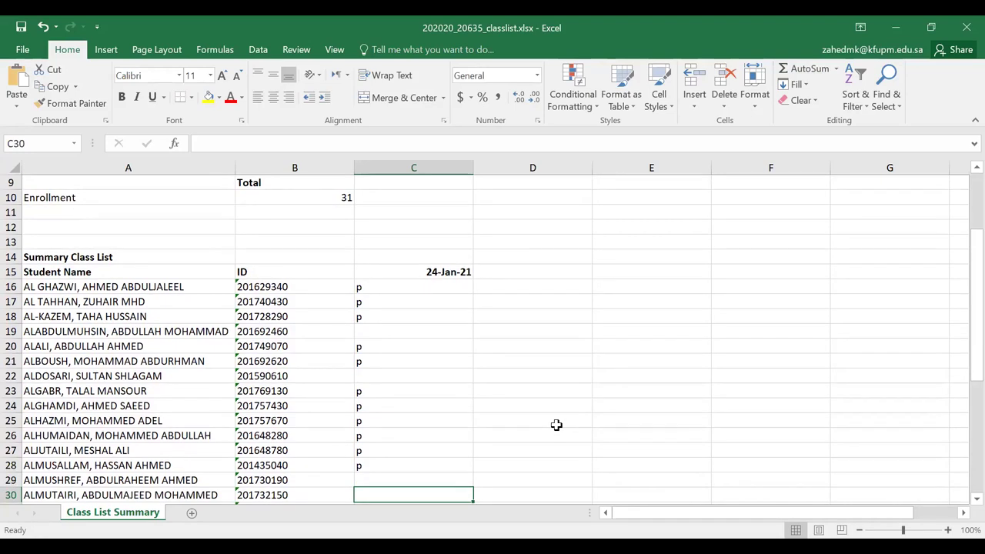
type("p")
key("Return")
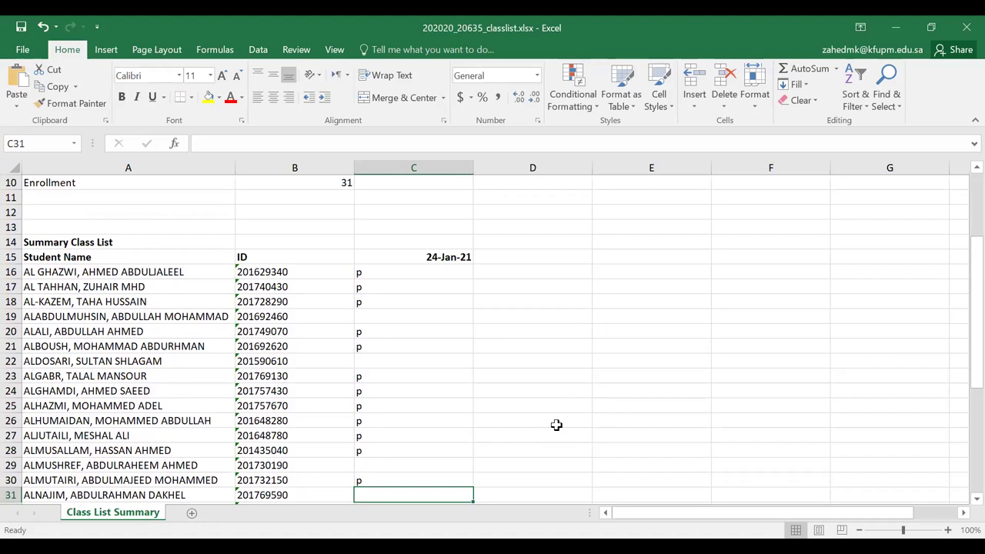
type("p")
key("Return")
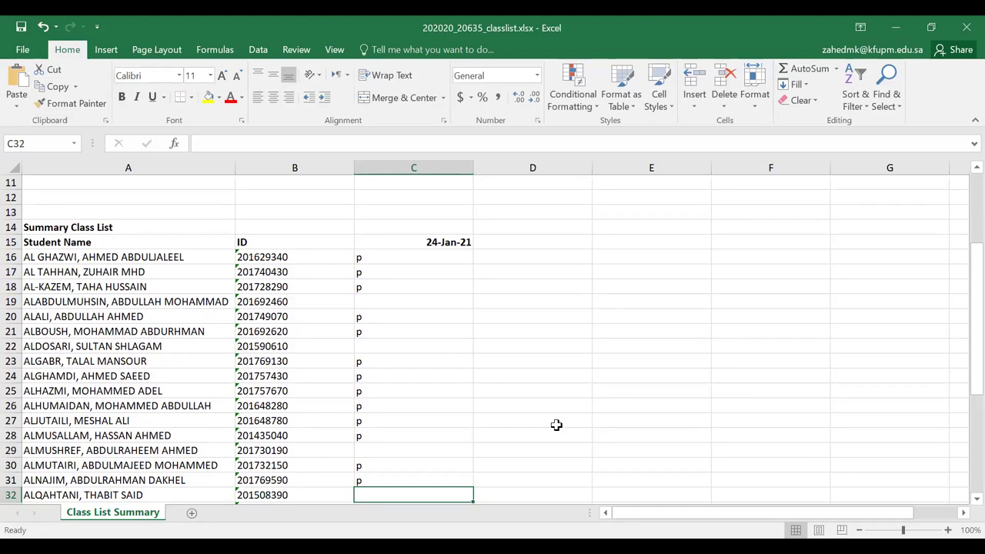
type("p")
key("Return")
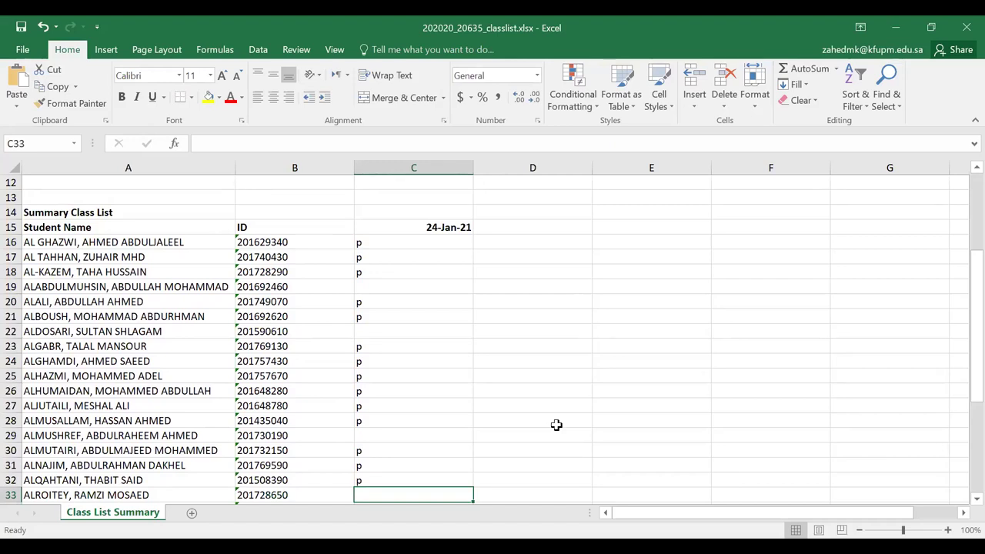
type("p")
key("Return")
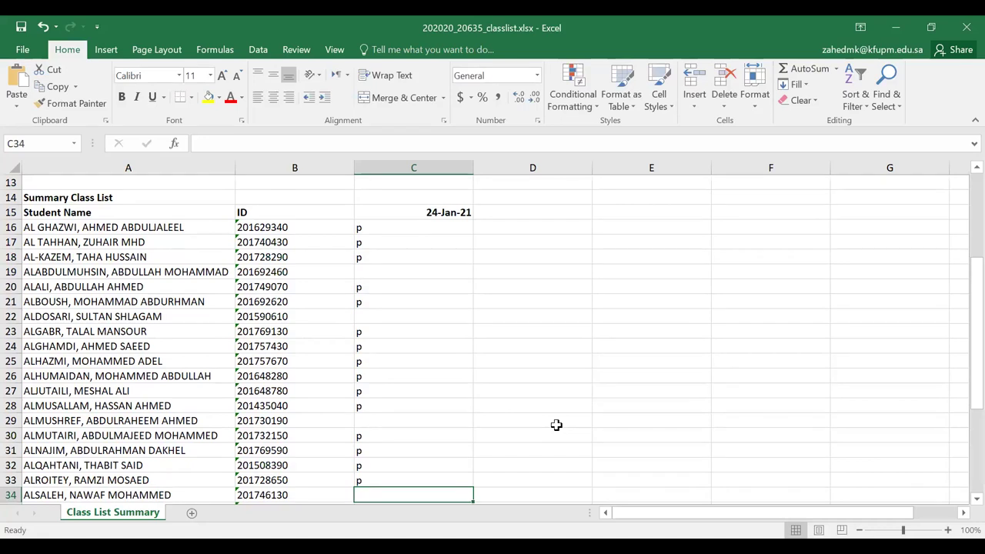
type("p")
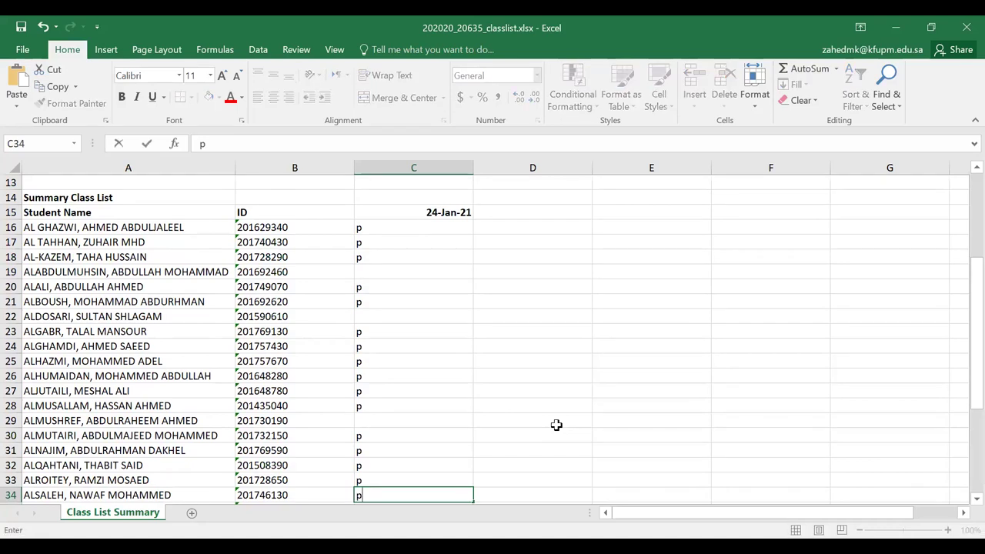
key("Return")
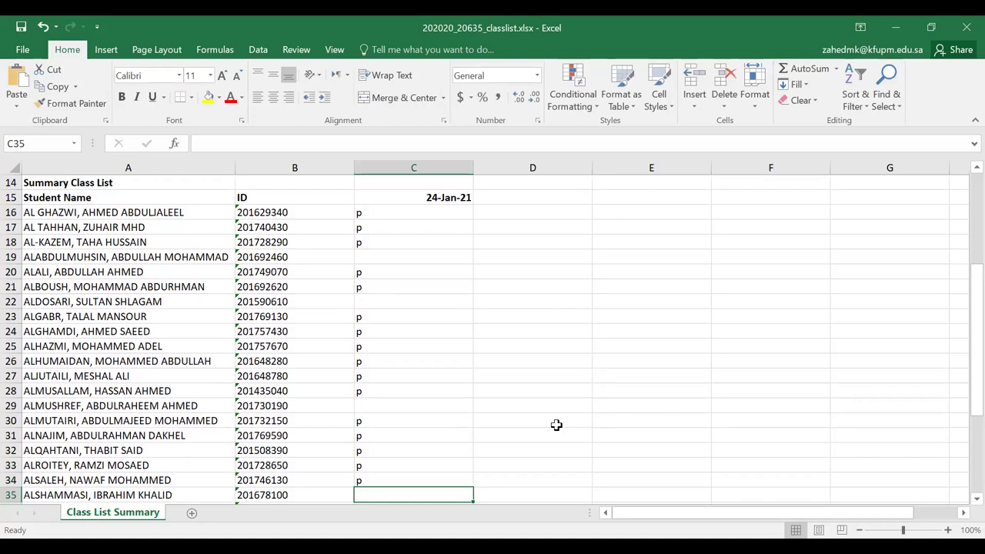
type("p")
key("Return")
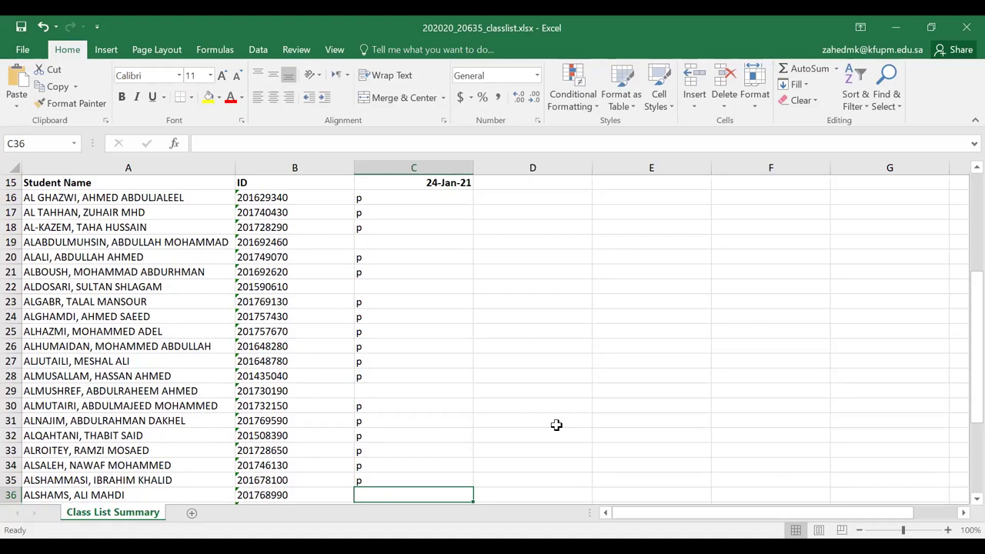
type("p")
key("Return")
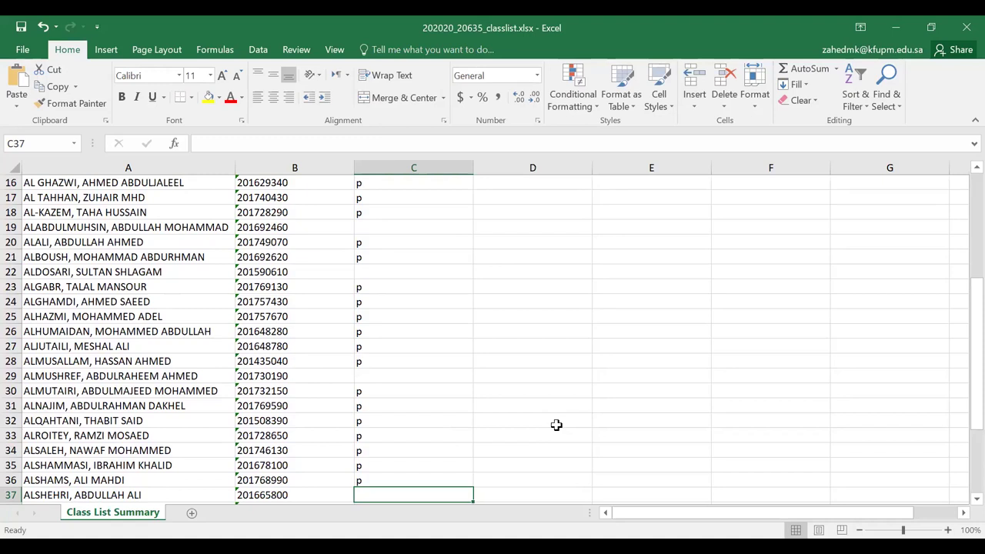
Leave C37 blank and enter "p" in each cell from C38 to C43 of the attendance column.
key("Down")
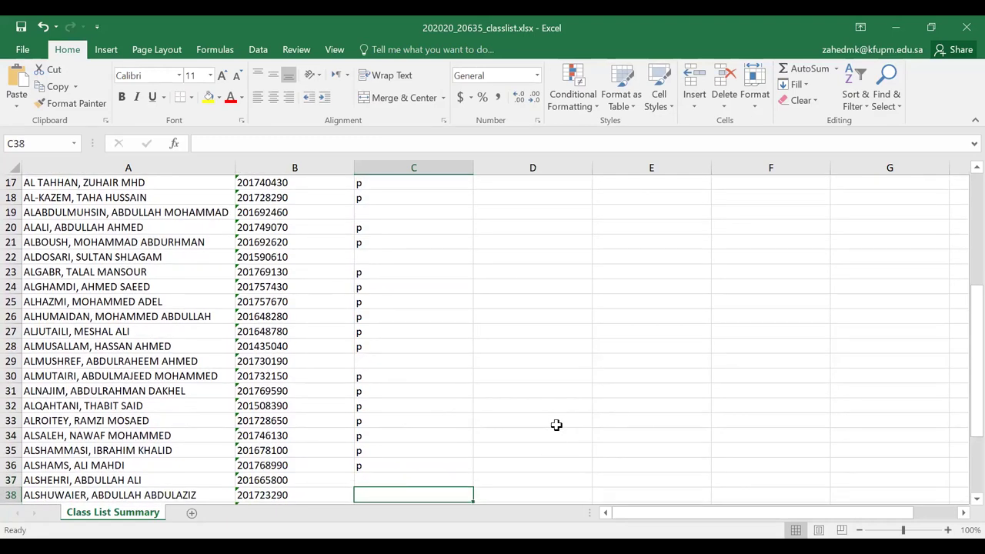
type("p")
key("Return")
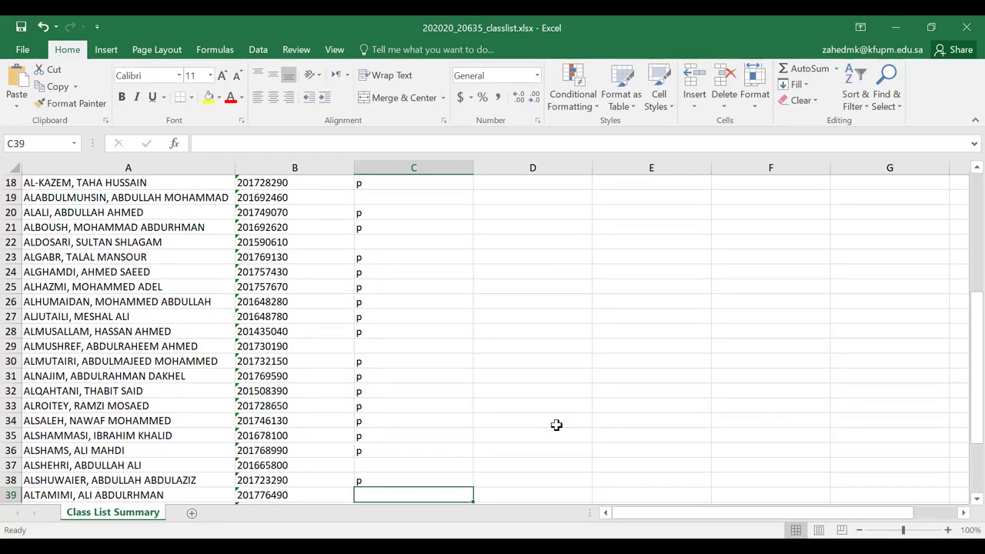
type("p")
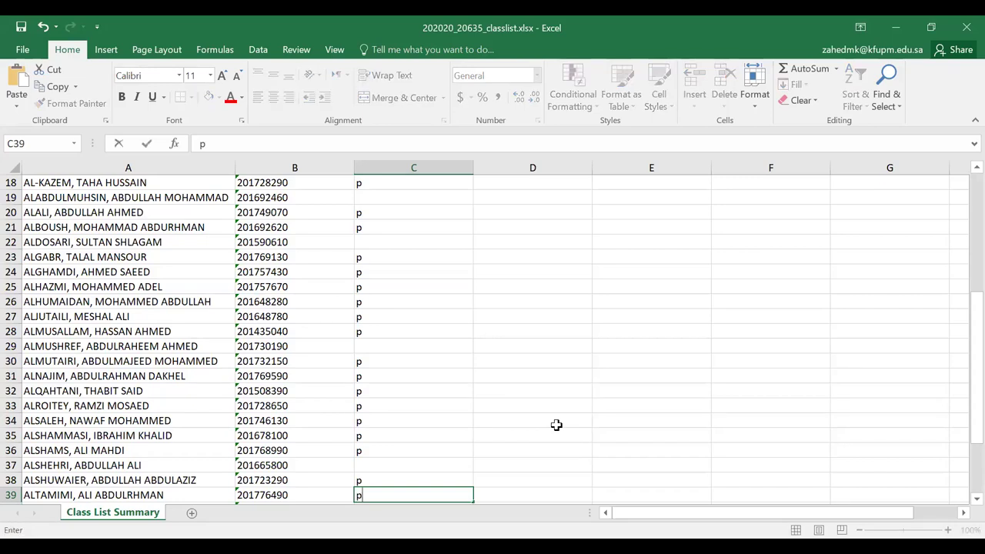
key("Return")
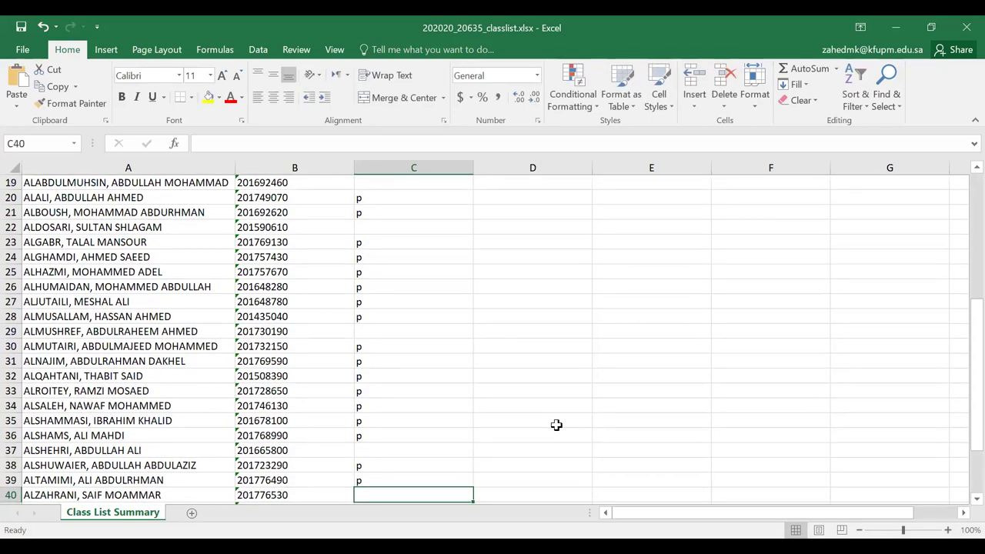
type("p")
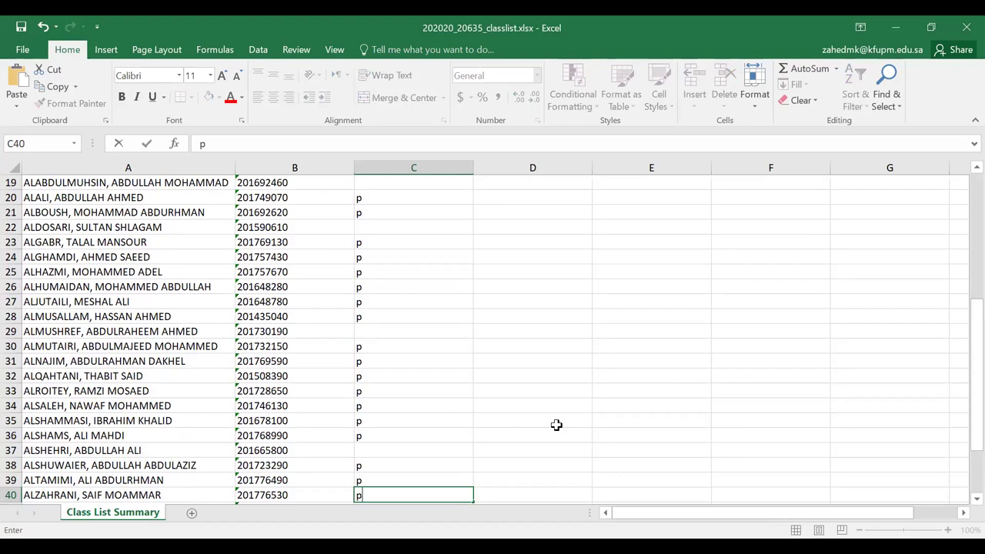
key("Return")
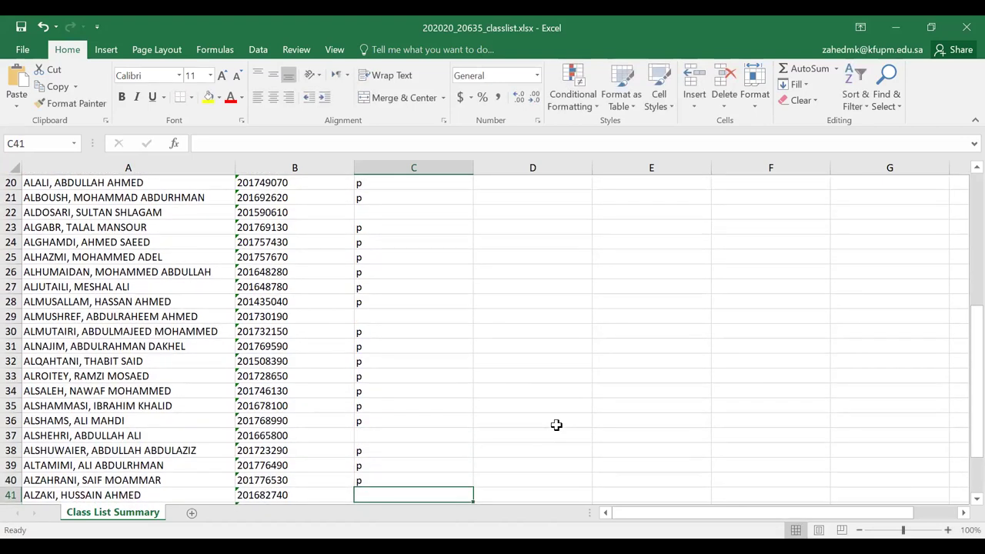
type("p")
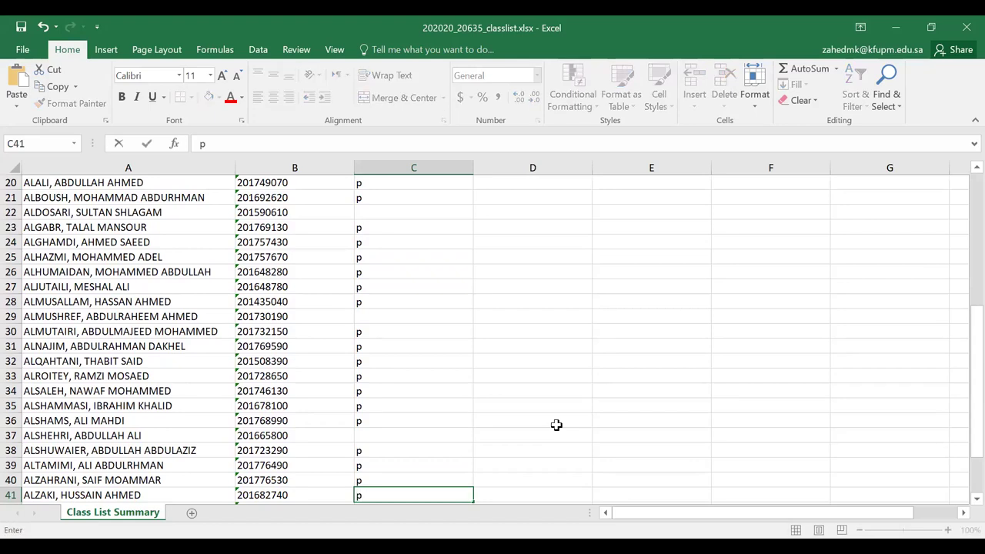
key("Return")
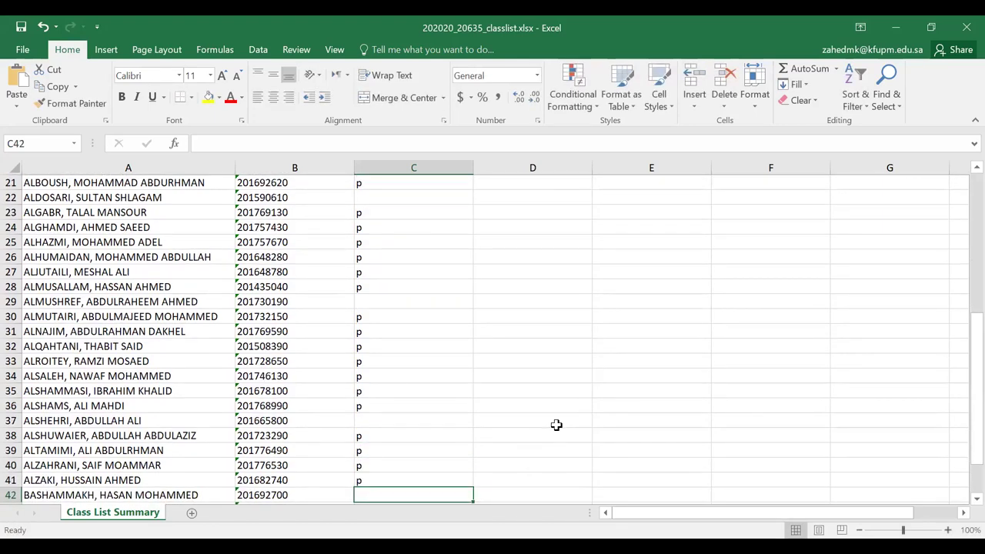
type("p")
key("Return")
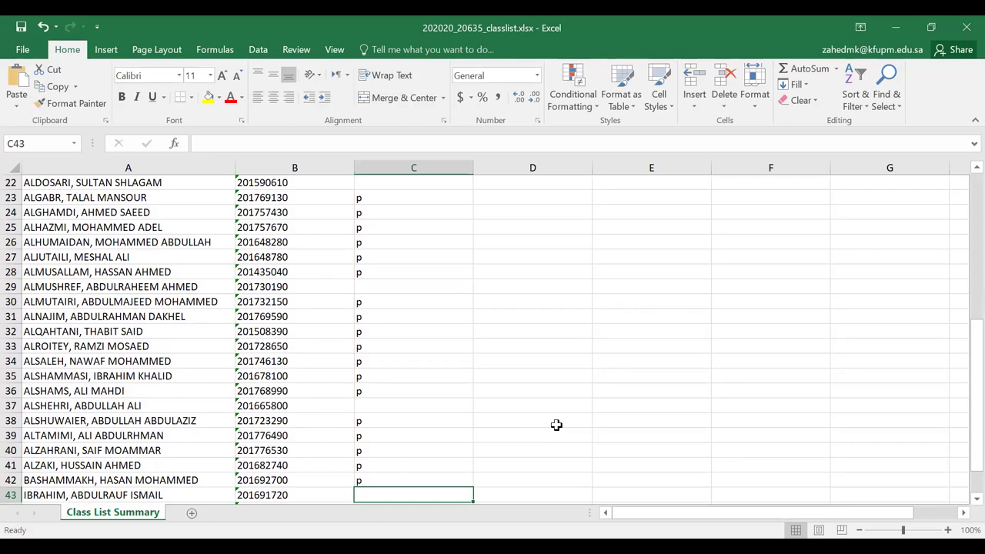
type("p")
key("Return")
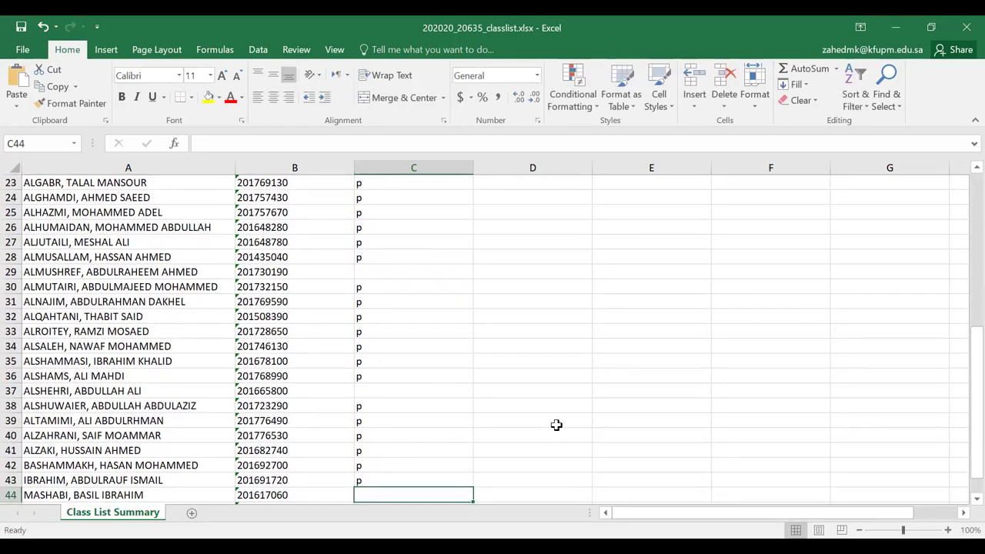
Enter "p" in each cell from C44 to C46 of the 24-Jan-21 attendance column.
type("p")
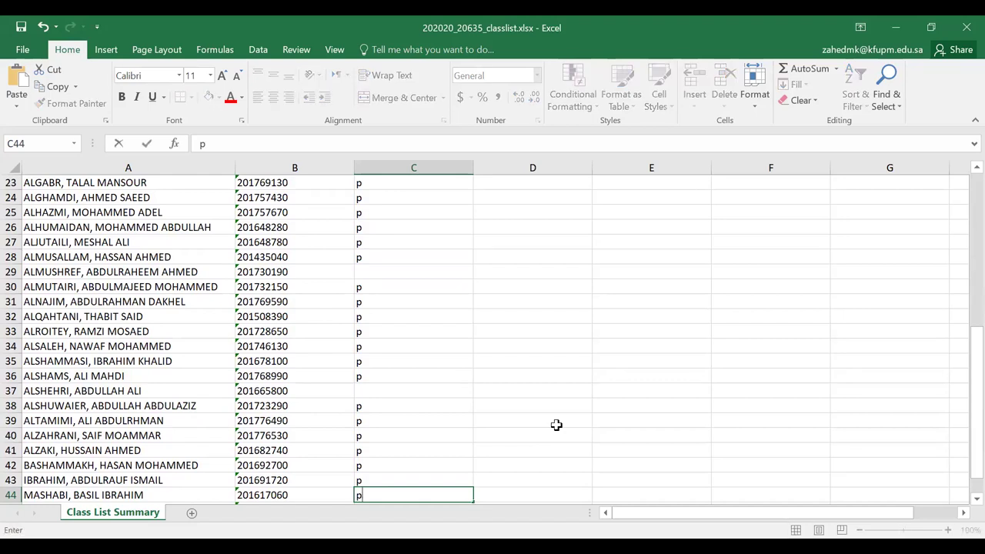
key("Return")
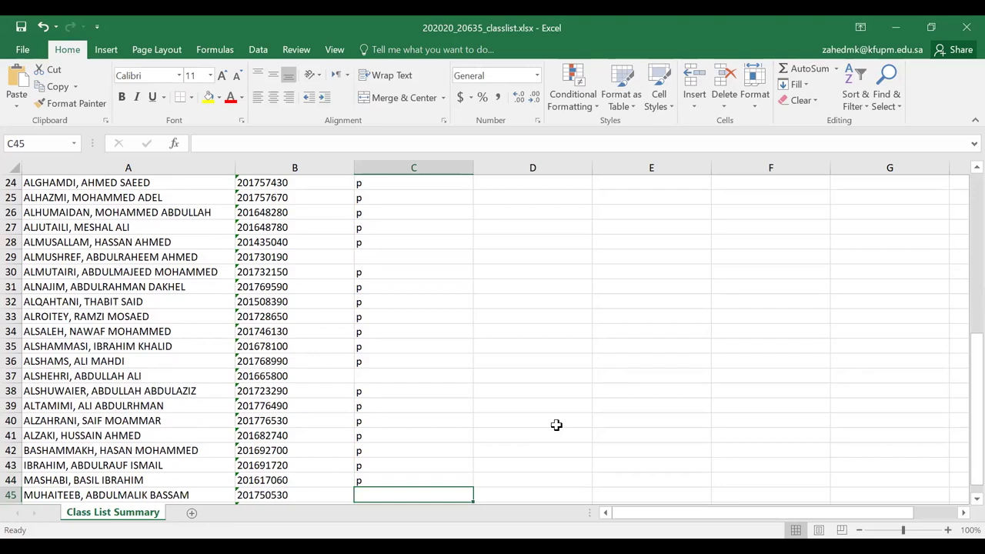
type("p")
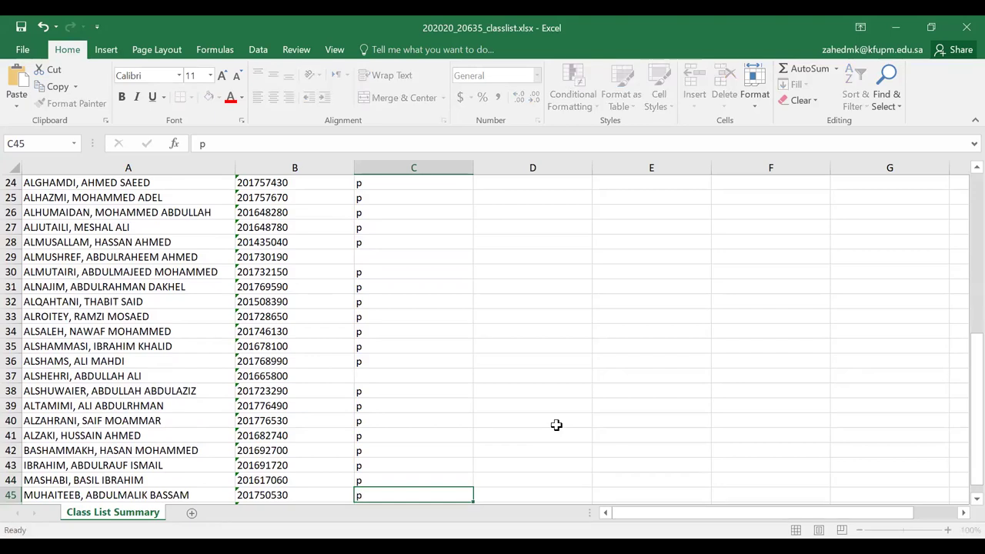
key("Return")
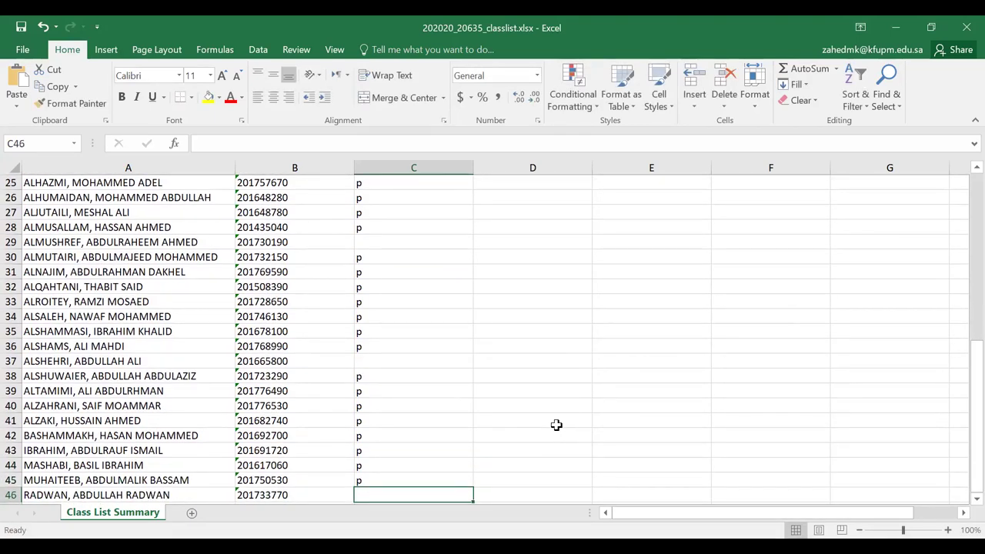
type("p")
key("Return")
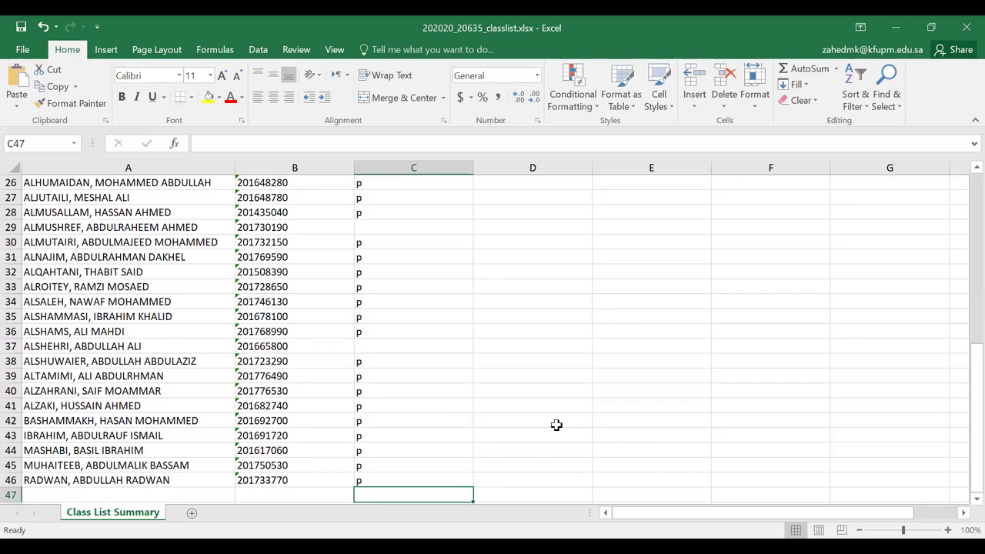
Fill the skipped attendance cells C29, C19 and C22 with "p" in the 24-Jan-21 column.
scroll(556, 425, "up", 3)
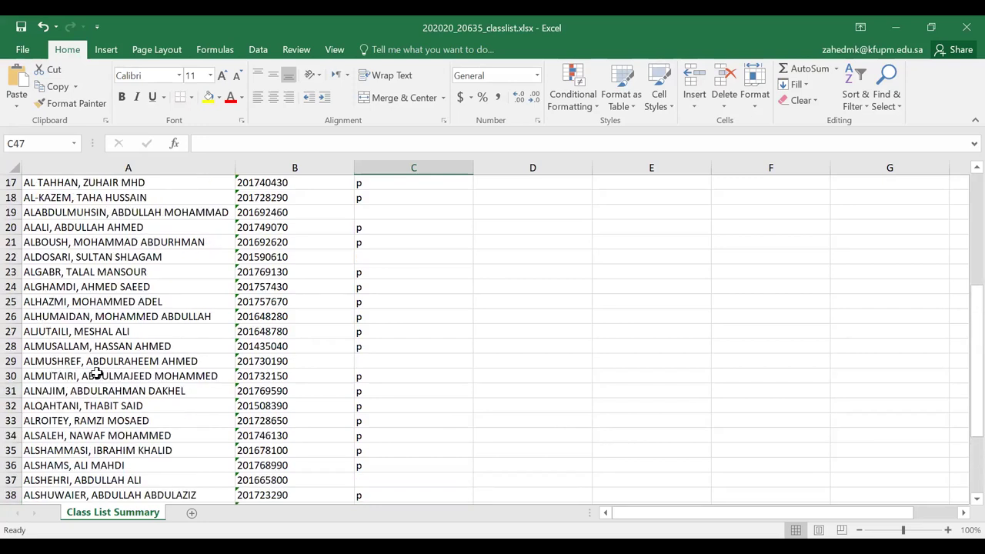
left_click(379, 361)
type("p")
left_click(460, 430)
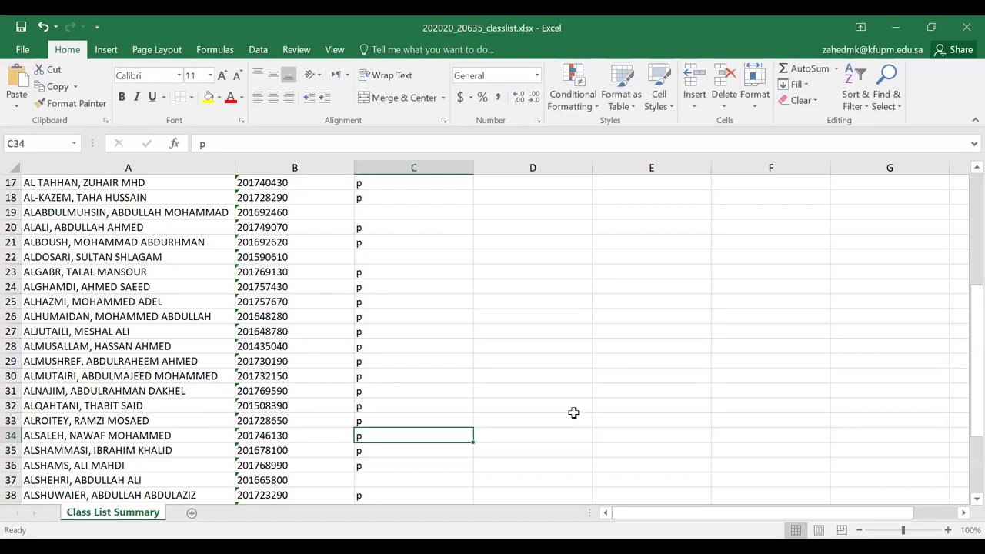
scroll(538, 402, "up", 1)
left_click(376, 260)
type("p")
left_click(436, 329)
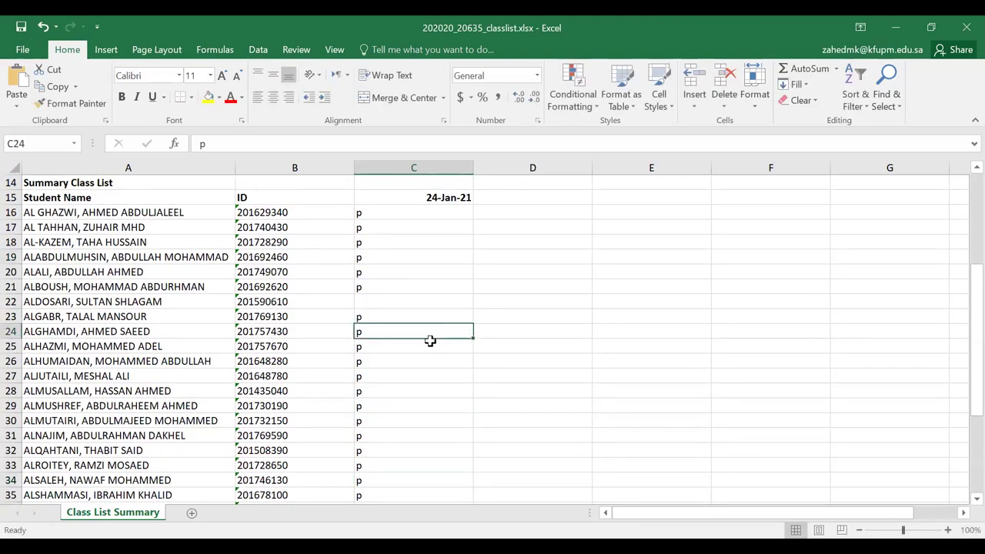
left_click(419, 303)
type("p")
left_click(447, 362)
scroll(447, 362, "down", 4)
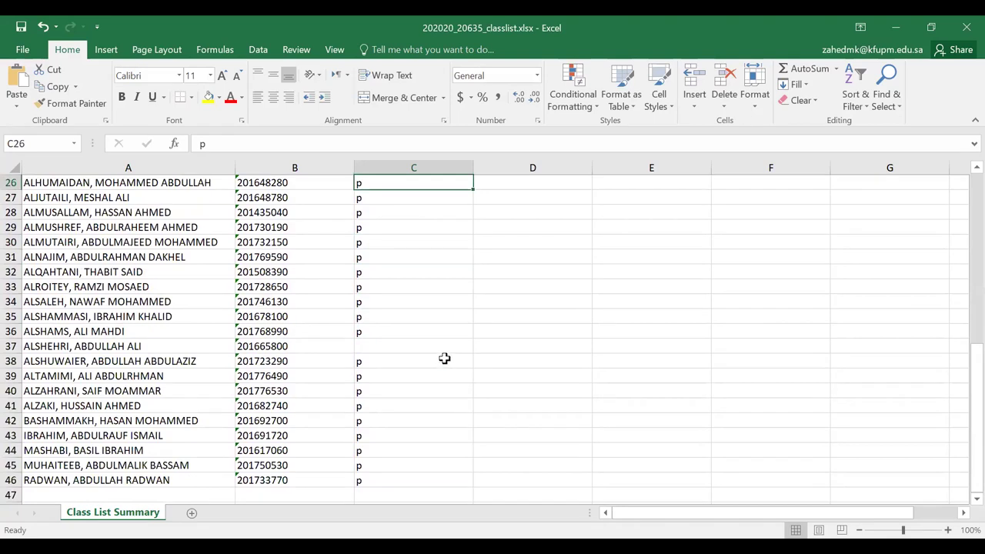
scroll(445, 357, "down", 2)
scroll(445, 357, "up", 3)
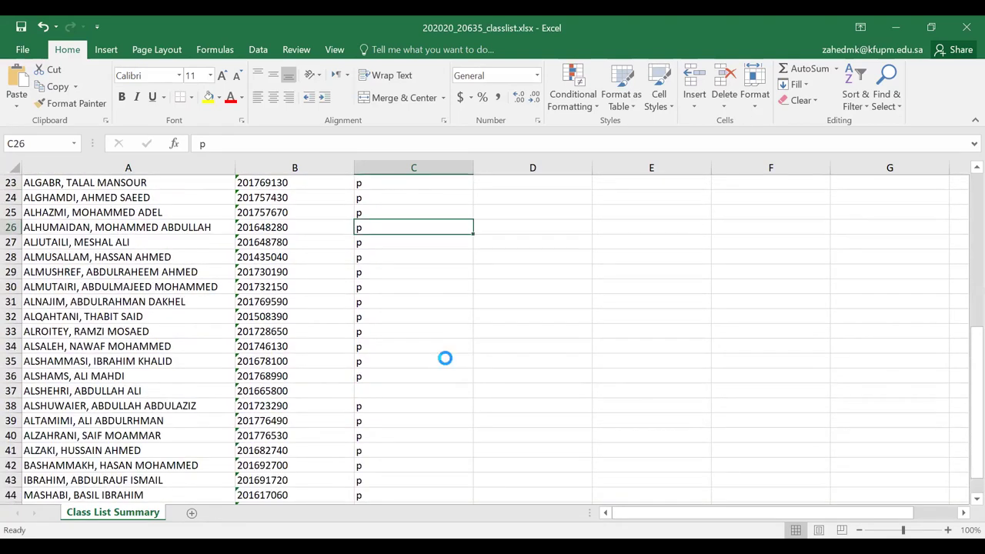
scroll(529, 363, "up", 8)
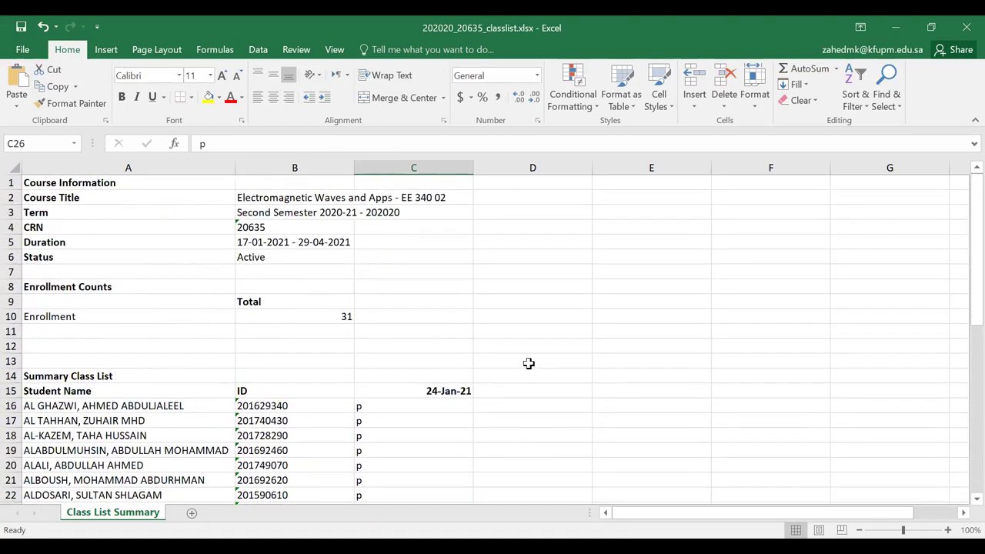